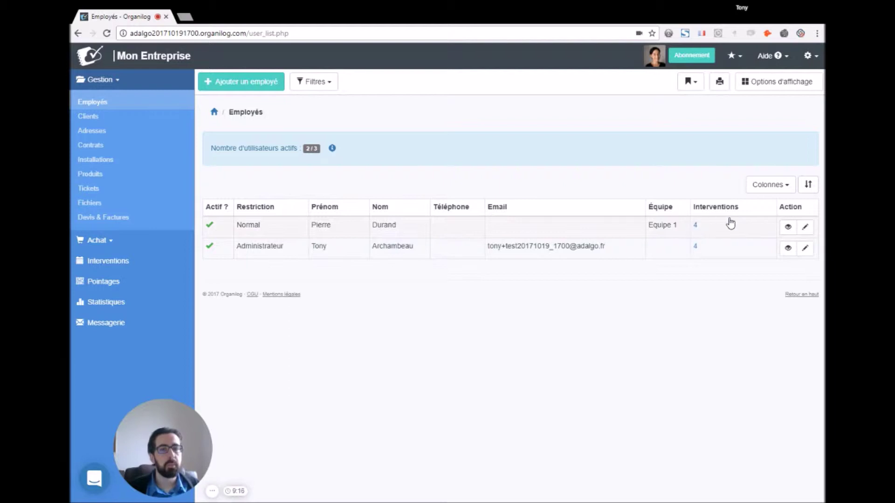
Step: Review the employee list's column choices and its team, function and name/e-mail filters
left_click(768, 189)
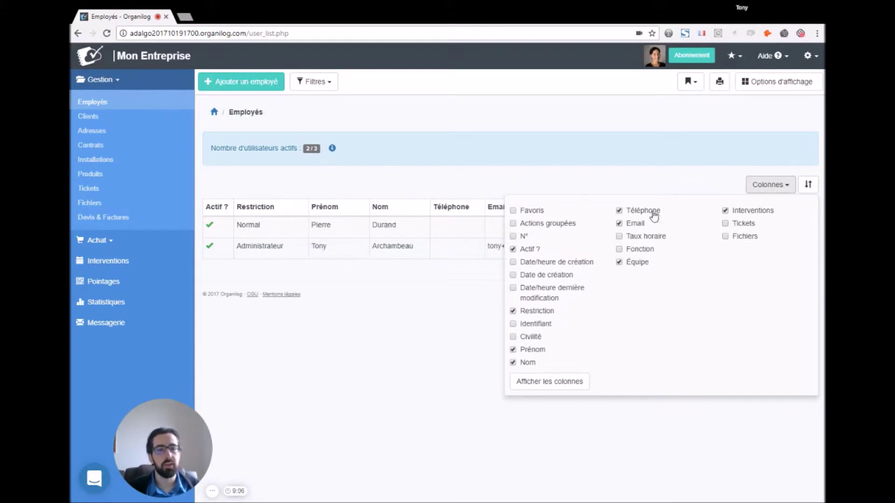
left_click(763, 187)
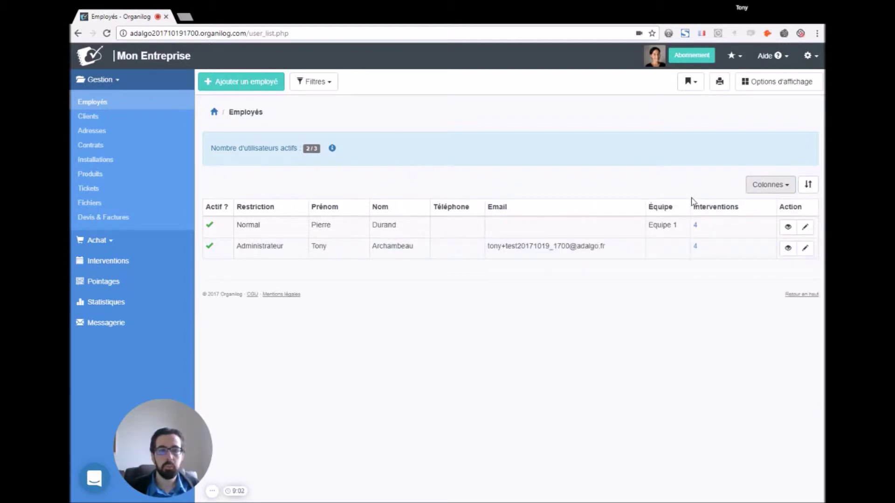
left_click(315, 83)
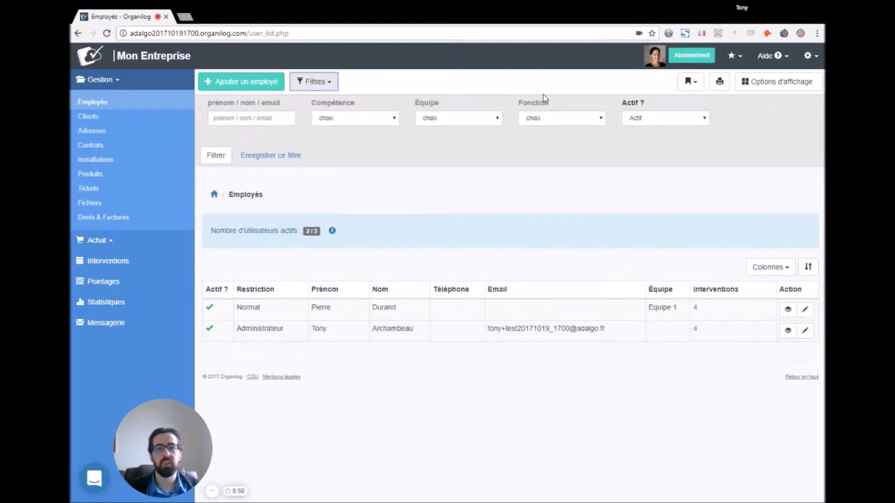
left_click(449, 118)
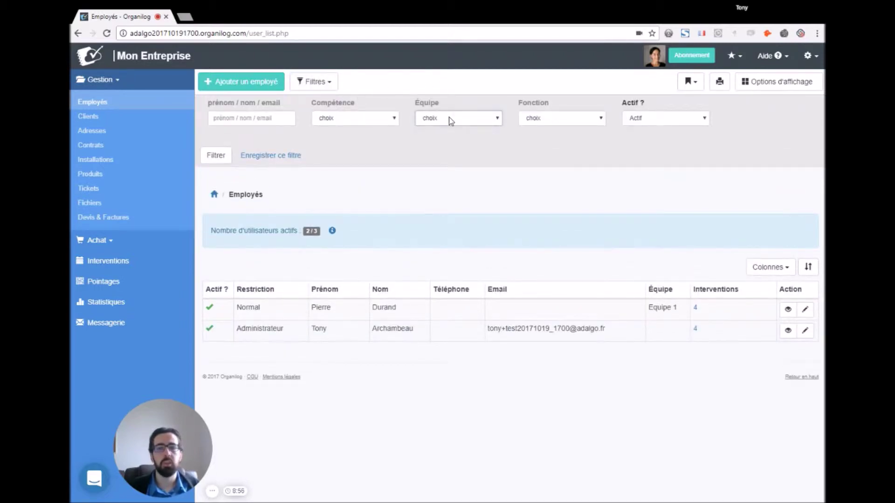
left_click(538, 116)
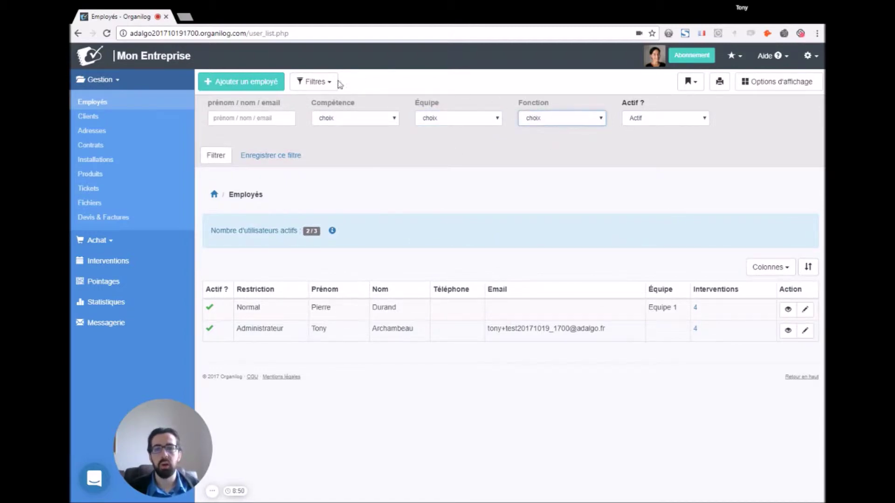
left_click(259, 117)
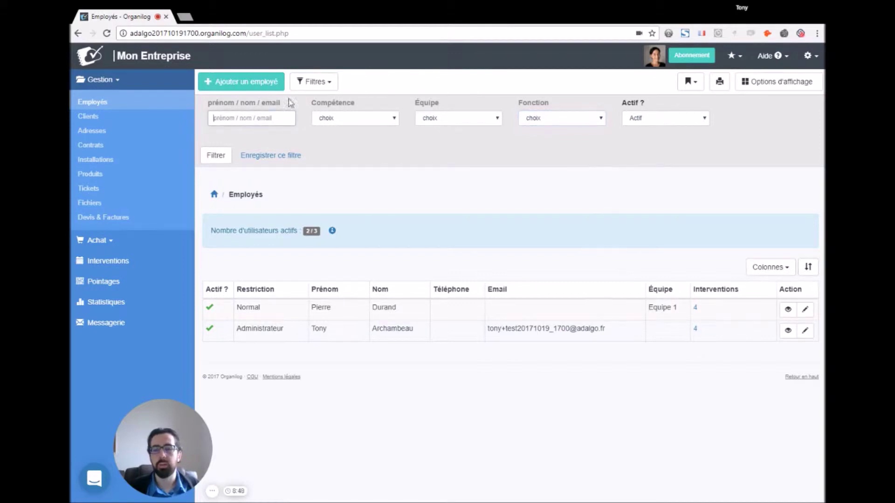
left_click(317, 83)
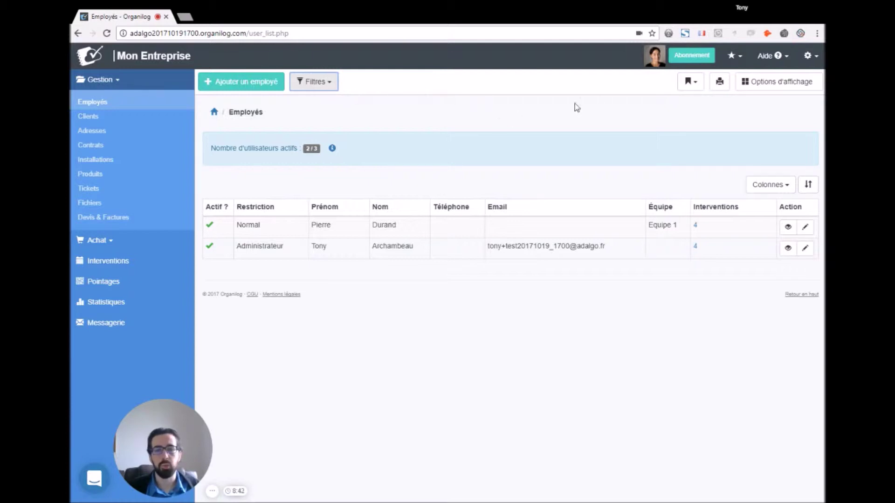
Step: Browse the employee categories and display options, and point out the active users count
left_click(687, 83)
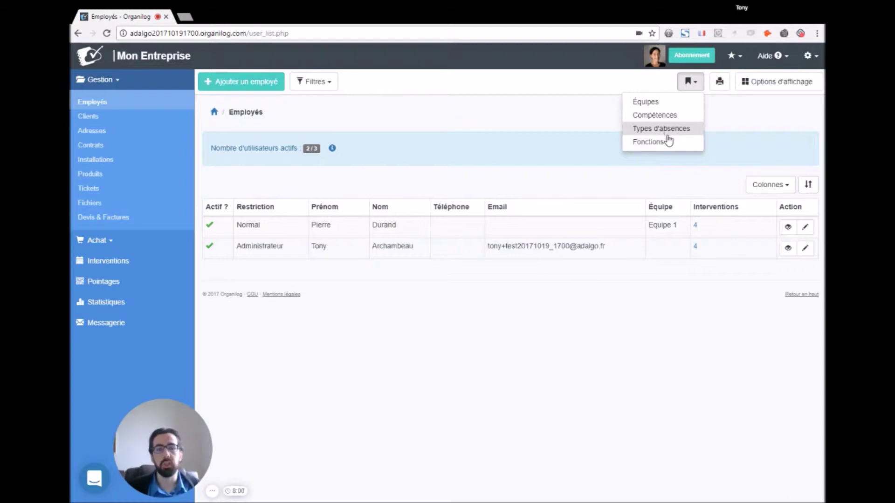
left_click(555, 131)
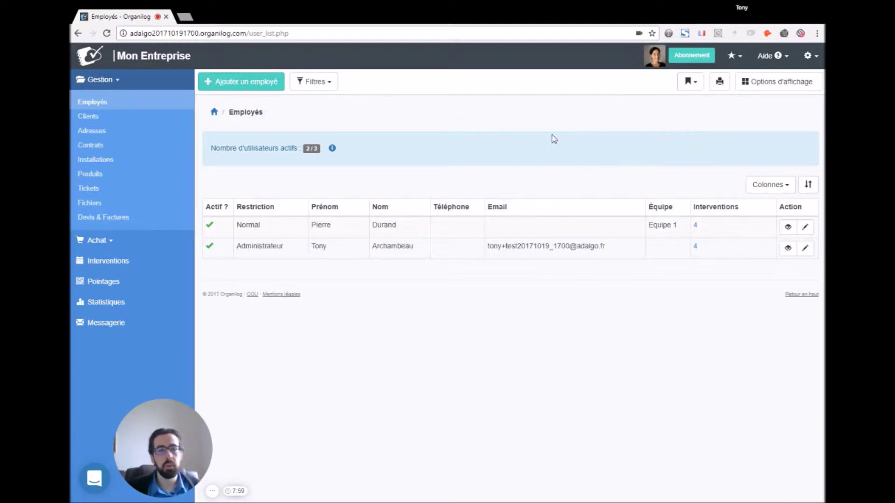
left_click(766, 87)
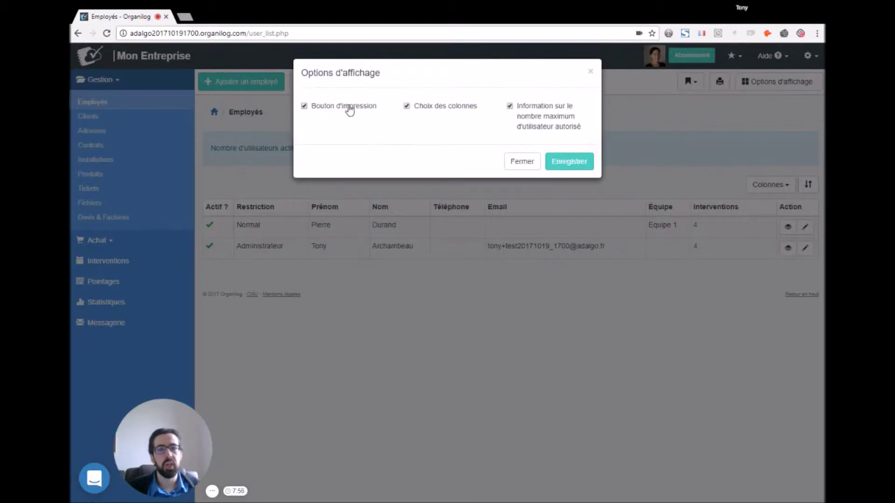
left_click(522, 161)
left_click_drag(209, 149, 301, 148)
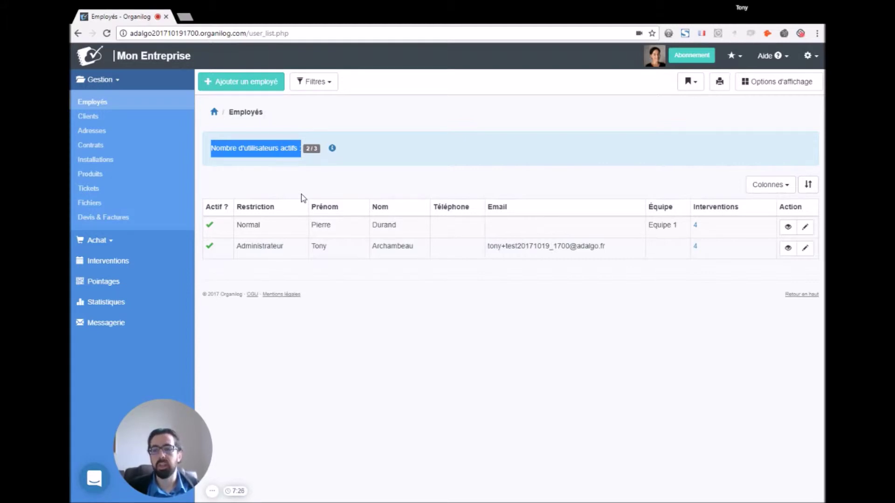
Step: Filter the list to Supprimé employees, clear the filters, and start a new employee
left_click(317, 82)
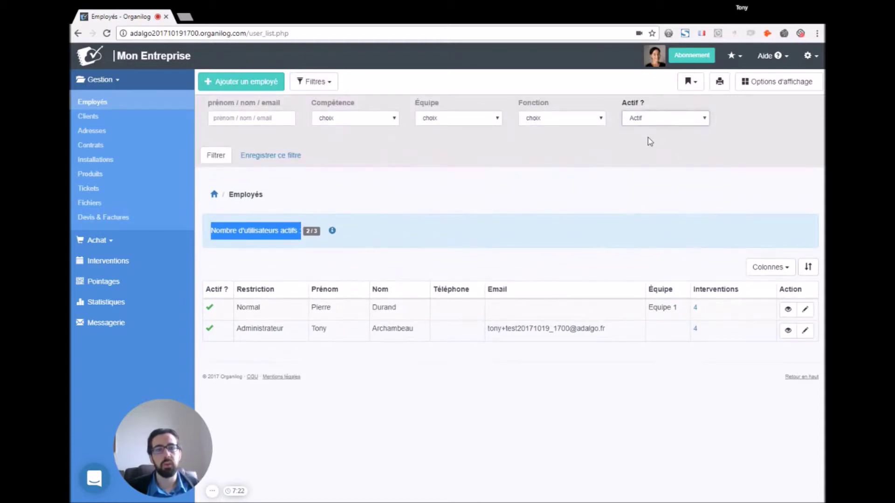
left_click(648, 146)
left_click(215, 160)
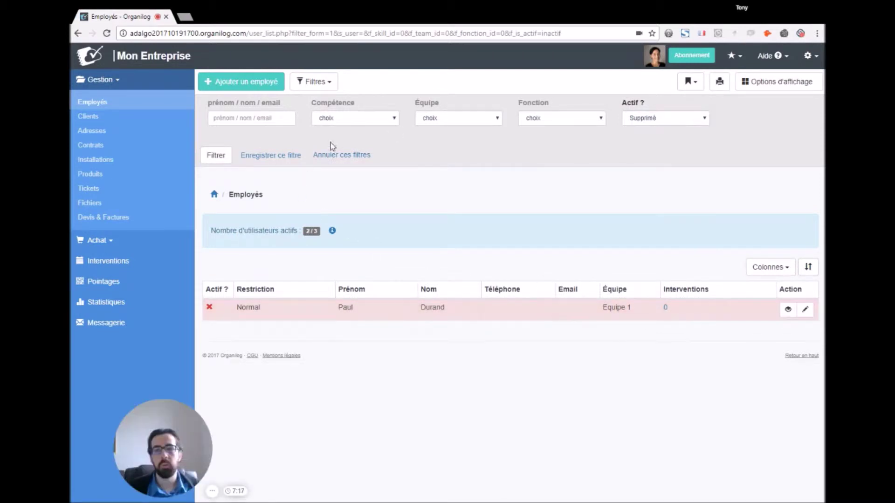
left_click(351, 156)
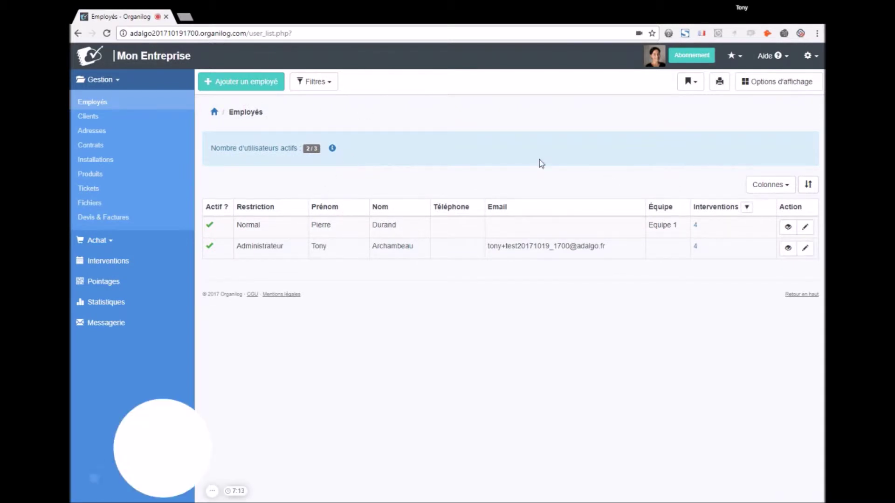
left_click(243, 84)
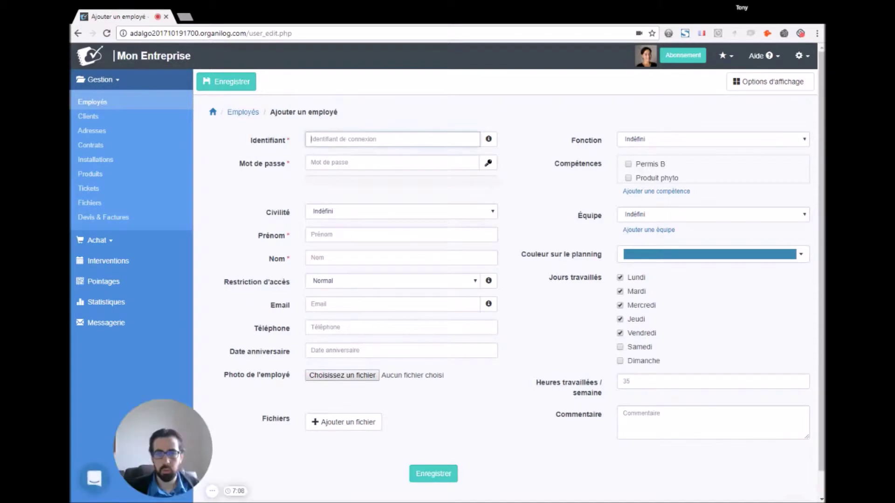
Step: Enter the employee's login identifier in Identifiant, all lowercase
type("Sonia")
key("Tab")
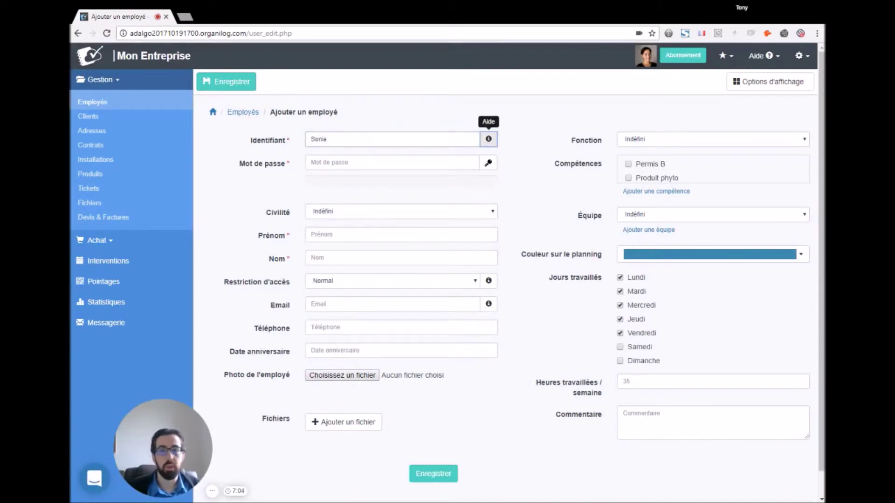
key("shift+Tab")
key("Home")
key("Delete")
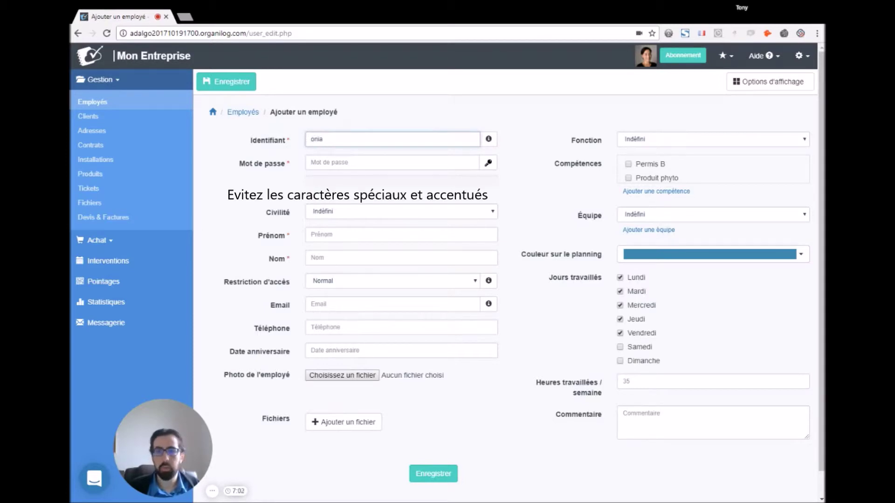
type("s")
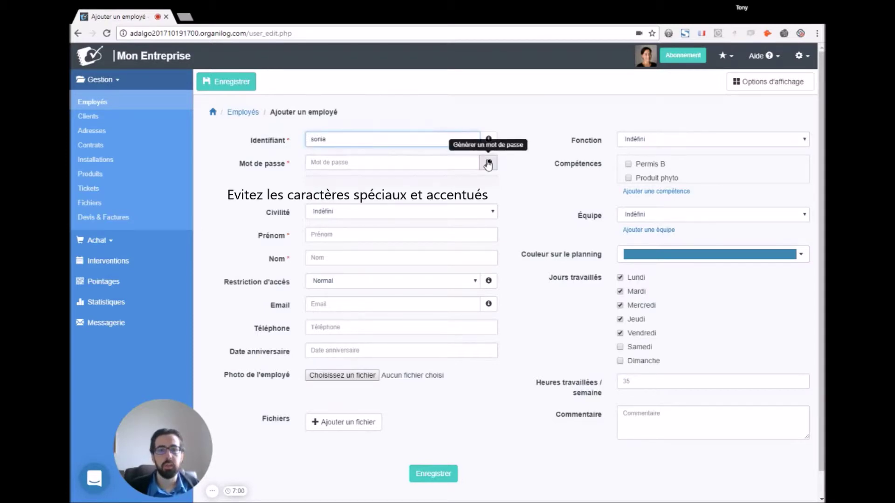
Step: Generate a random password for the employee and keep the generated value
left_click(488, 163)
key("shift+Tab")
key("ctrl+c")
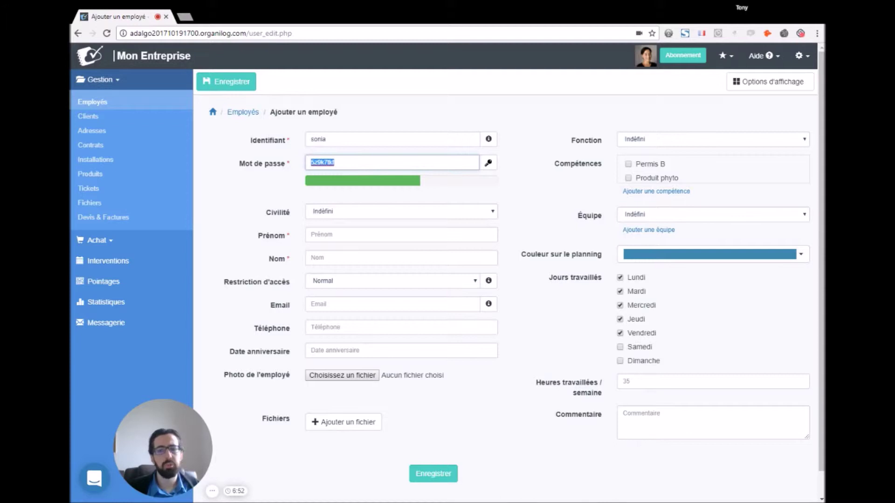
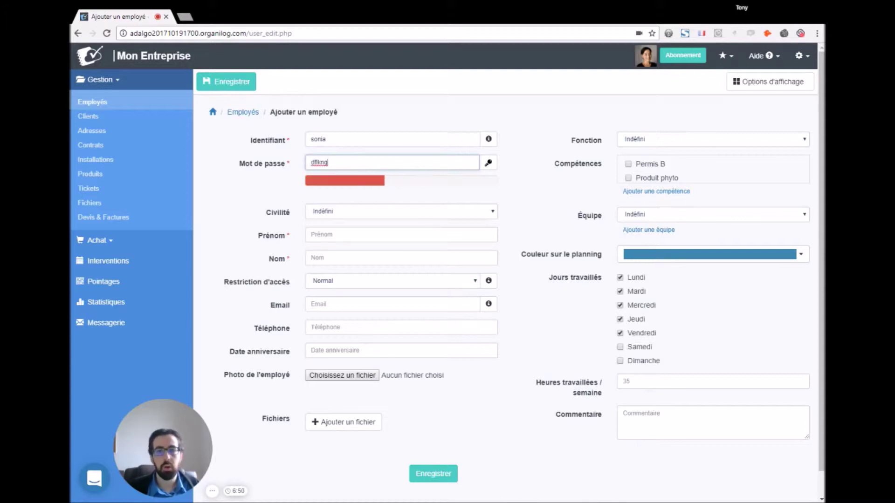
key("ctrl+a")
key("ctrl+v")
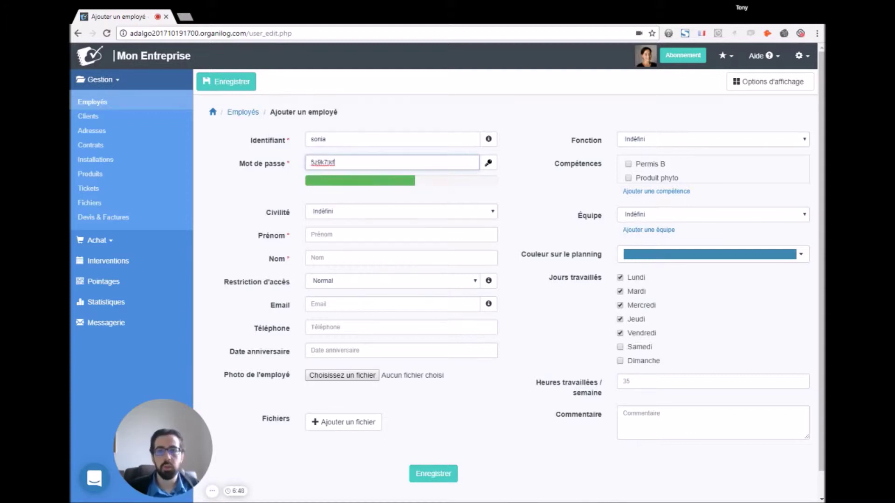
key("Tab")
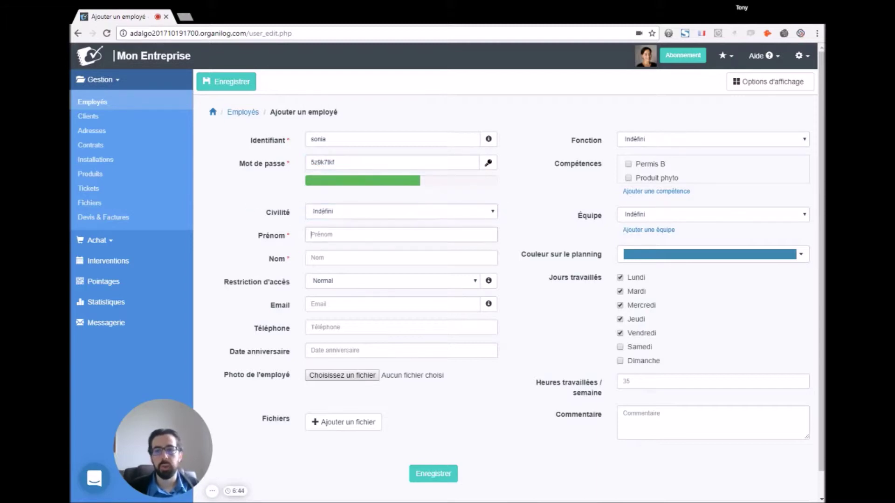
Step: Enter the employee's first and last name, then display the access restriction level comparison
key("Tab")
key("ctrl+v")
key("ctrl+a")
key("Tab")
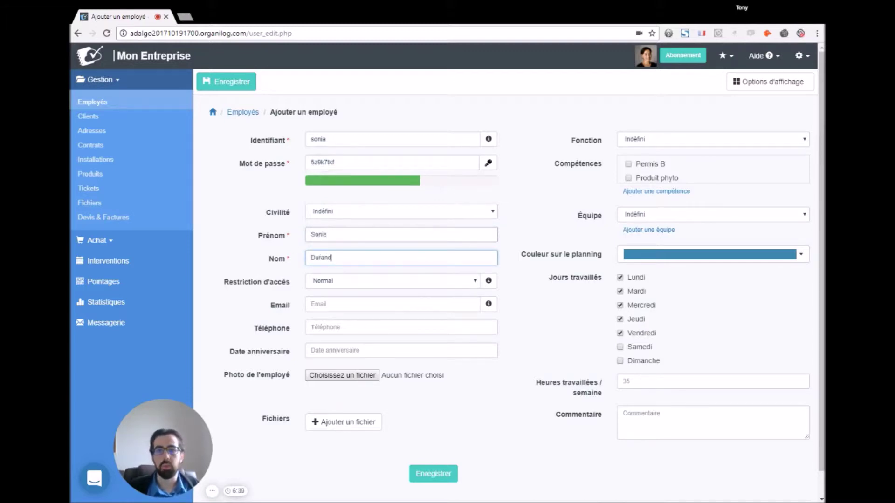
double_click(271, 260)
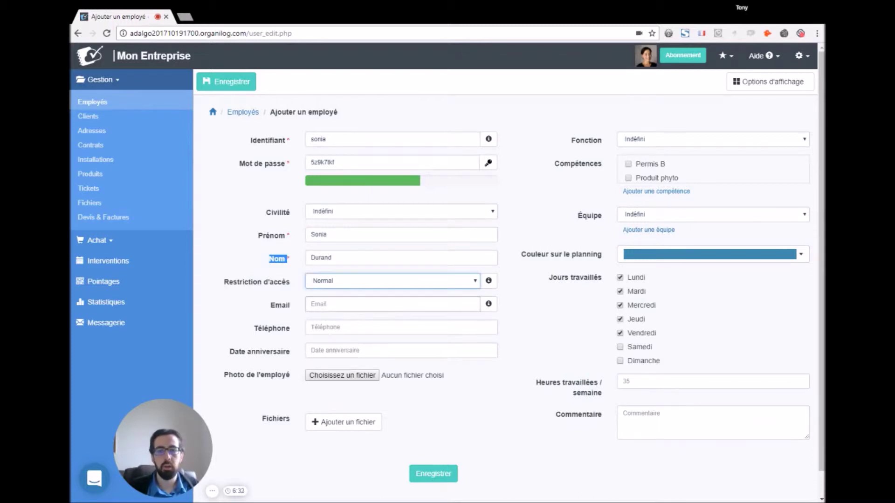
left_click(488, 281)
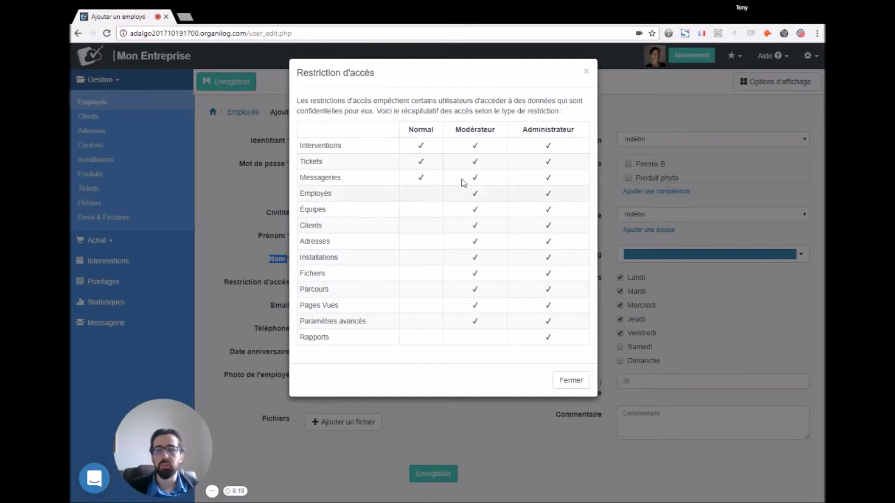
Step: Dismiss the Restriction d'accès summary and move into the Email field
left_click(585, 72)
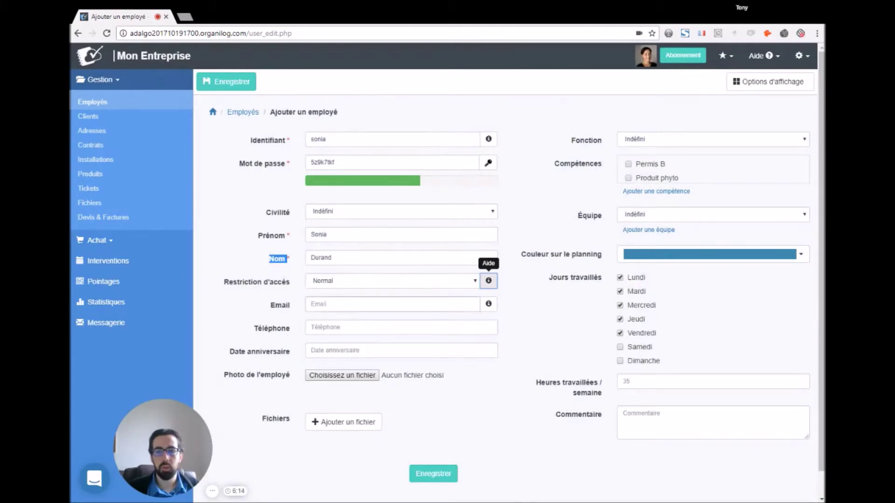
left_click(287, 307)
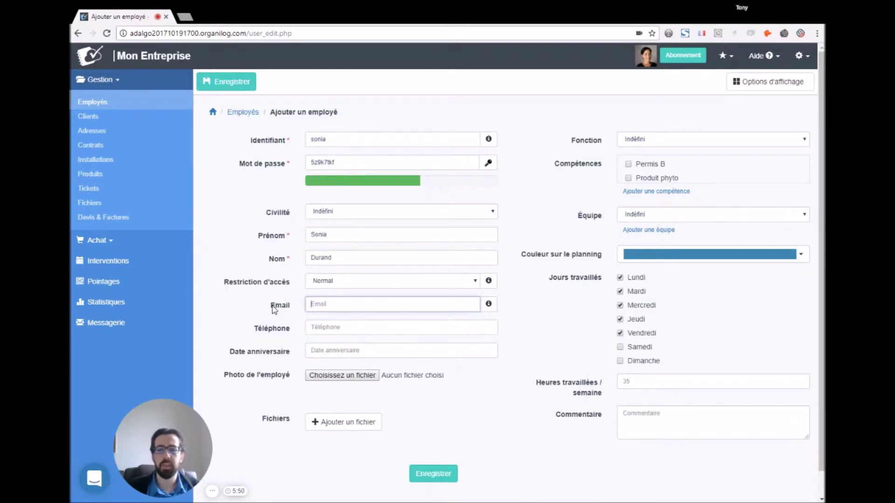
key("Tab")
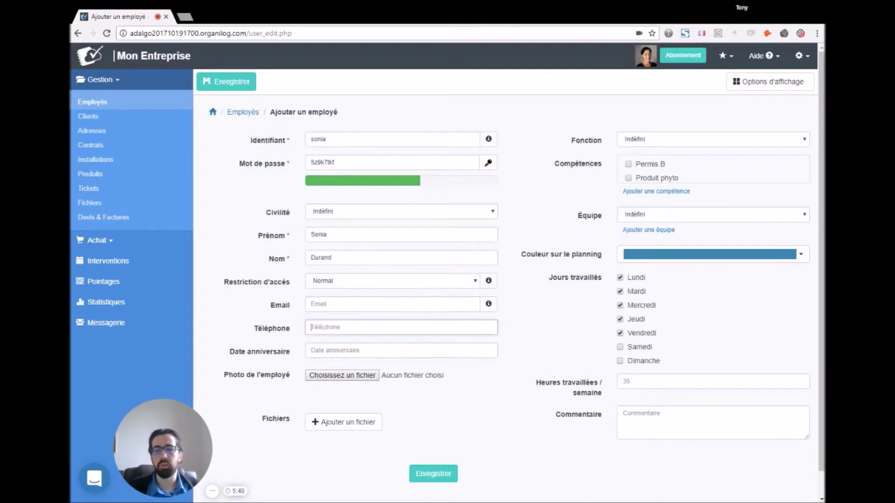
key("Tab")
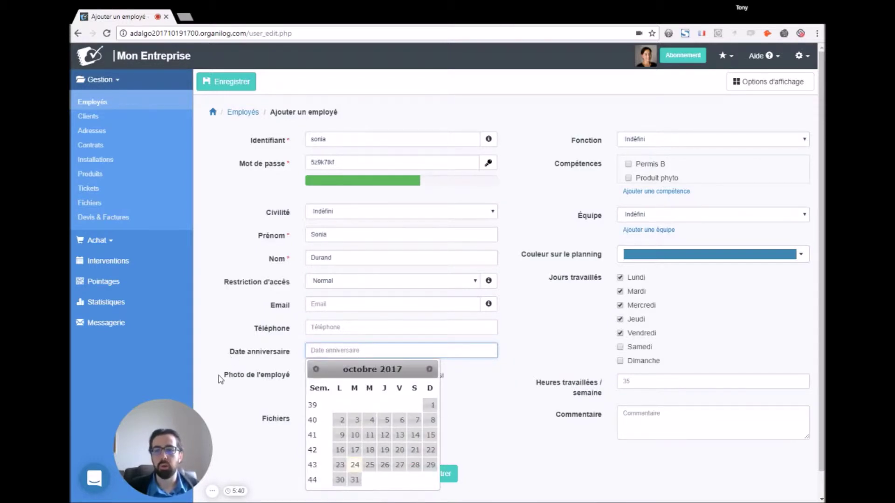
left_click(219, 376)
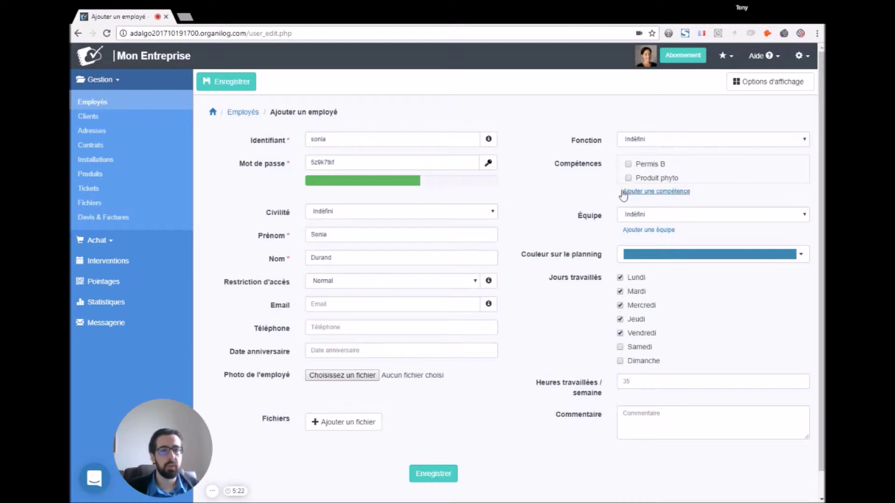
left_click(639, 210)
Step: Assign the employee to Equipe 1 as Chef d'équipe with the Permis B skill
left_click(629, 234)
left_click(645, 143)
left_click(642, 158)
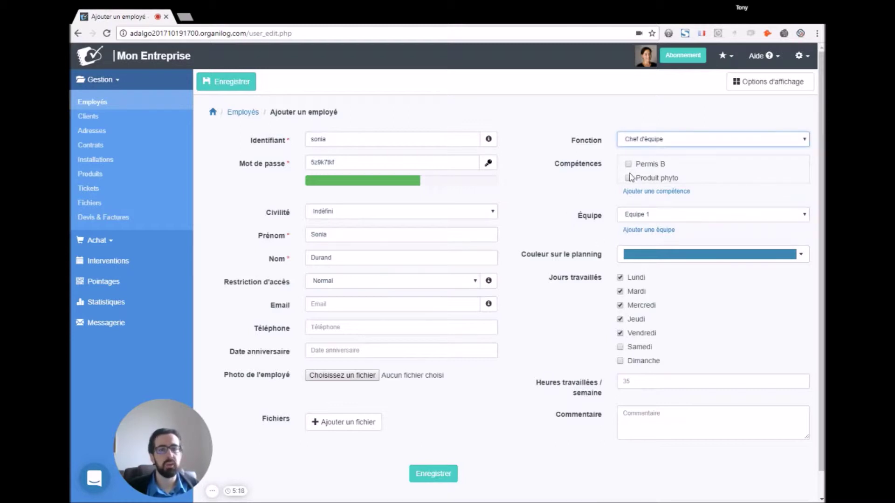
left_click(629, 165)
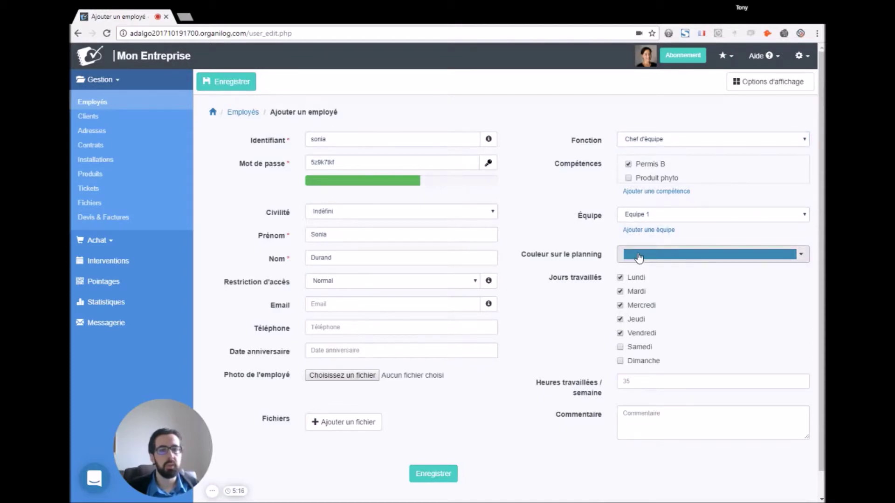
Step: Set dark red as the planning colour and 35 weekly working hours
left_click(636, 256)
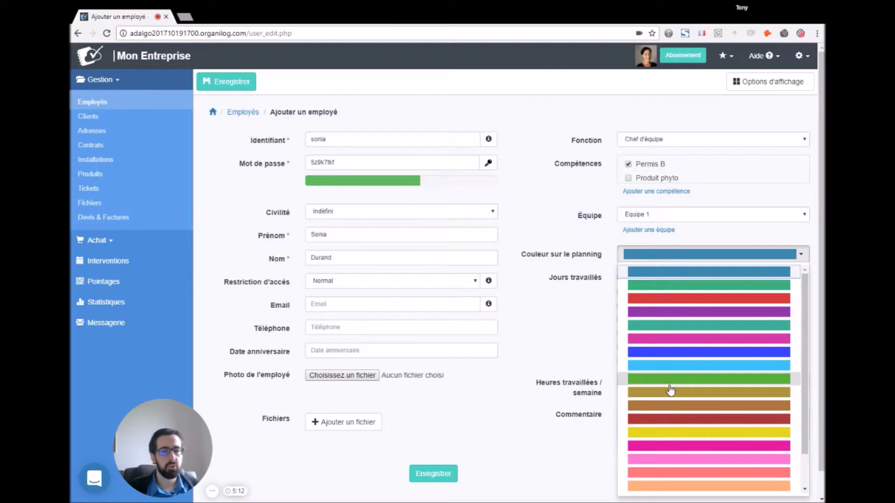
left_click(666, 422)
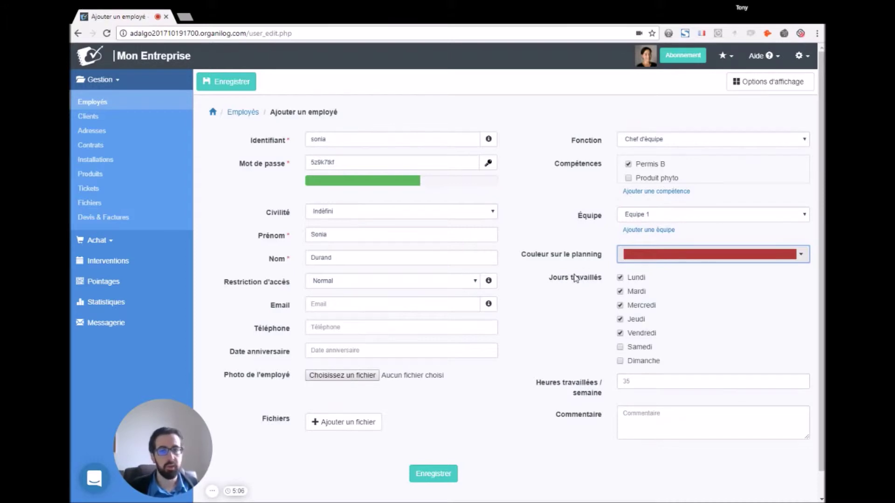
left_click(538, 278)
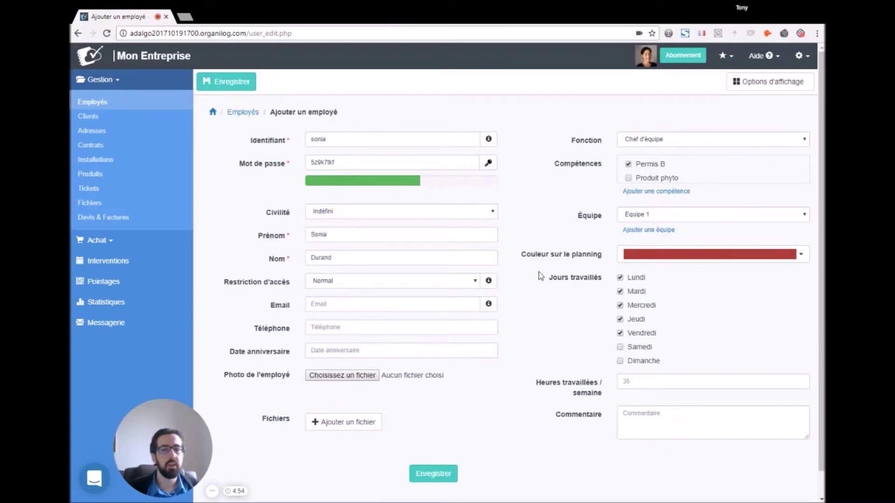
left_click(635, 379)
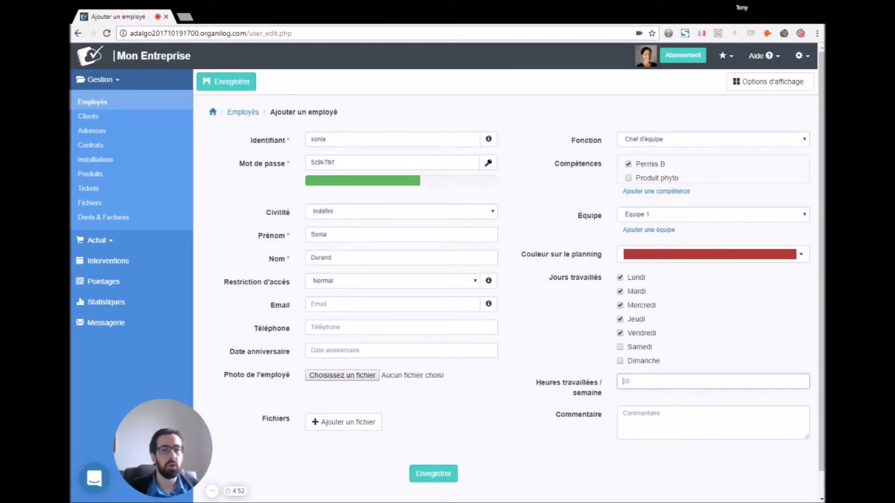
type("35")
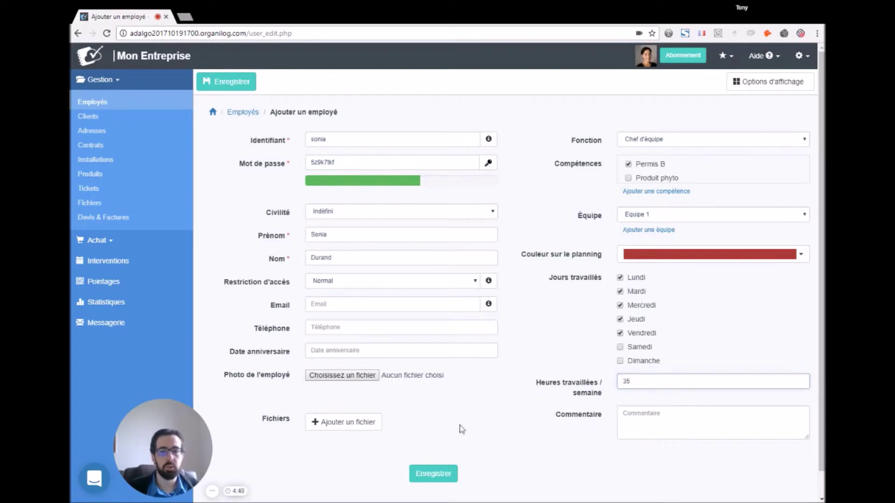
Step: Save the new employee record and show her interventions statistics
left_click(435, 475)
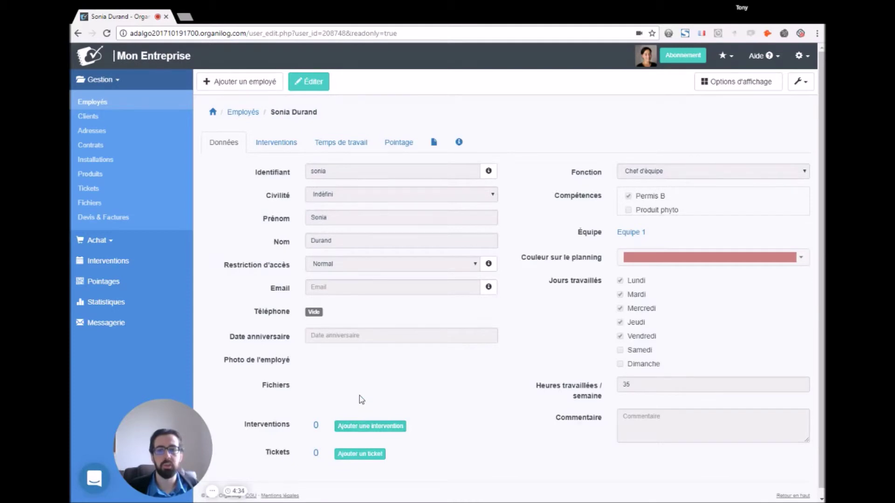
left_click(274, 148)
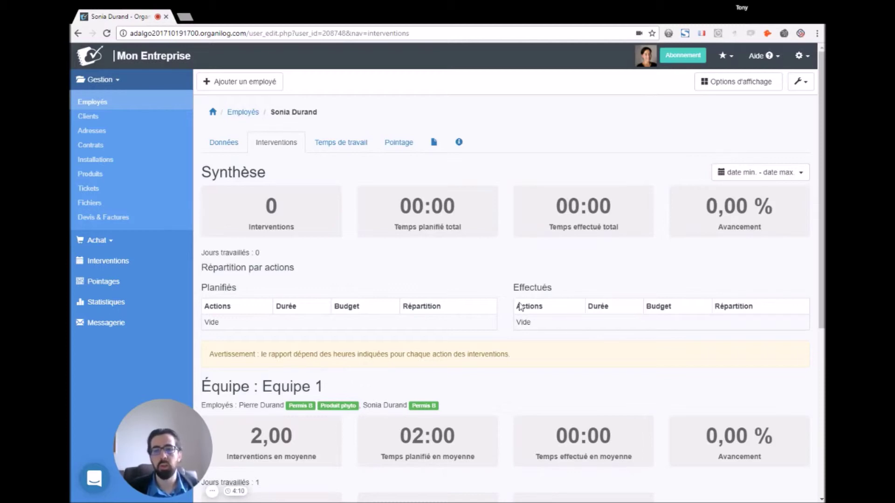
Step: Scroll through the interventions statistics, then view the October 2017 working-time summary
scroll(322, 262, "down", 3)
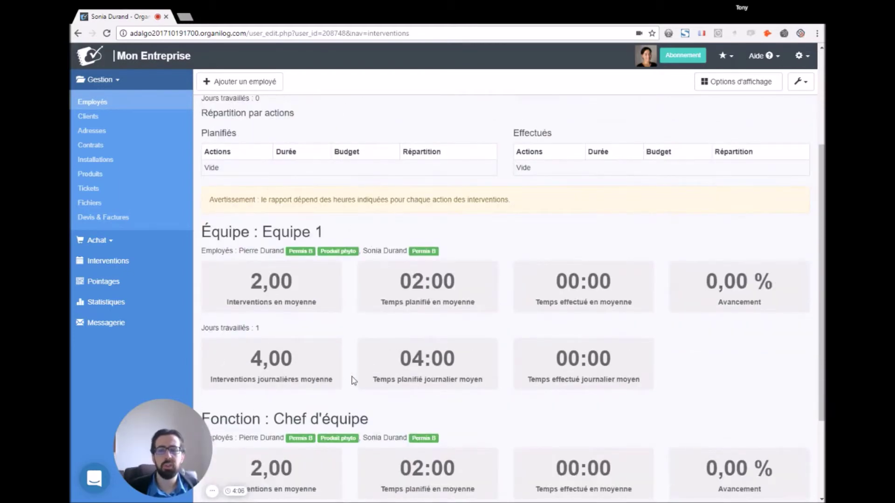
scroll(256, 374, "down", 3)
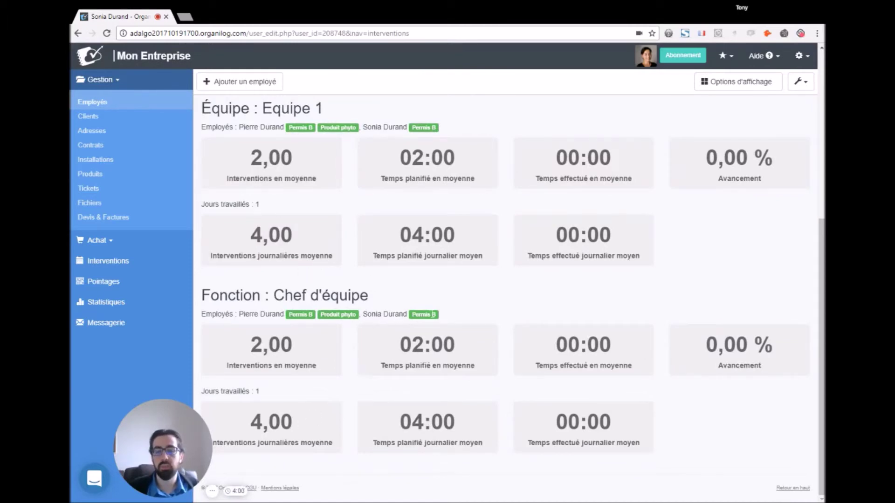
scroll(395, 418, "up", 7)
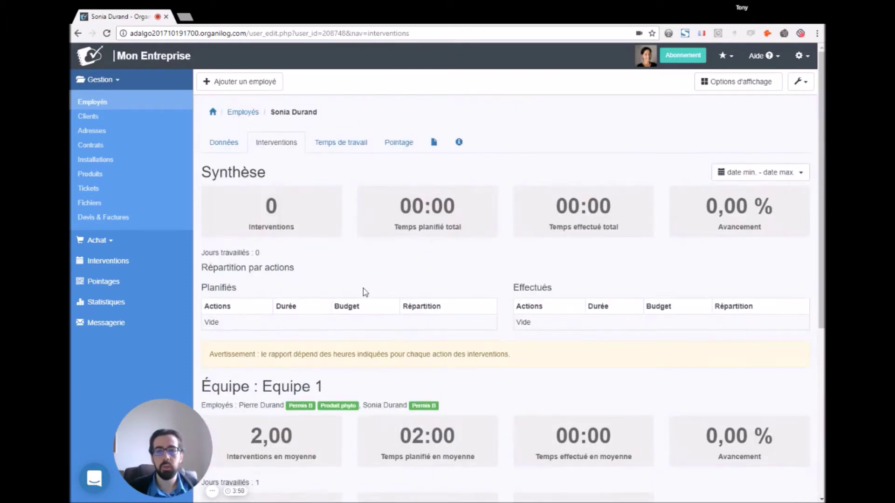
left_click(334, 145)
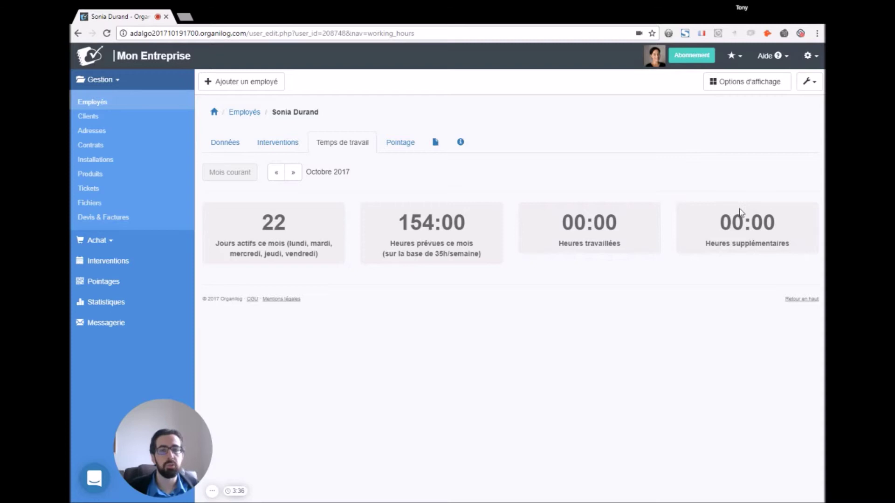
Step: Check the Pointage, notes and history tabs, then return to the Données tab
left_click(395, 144)
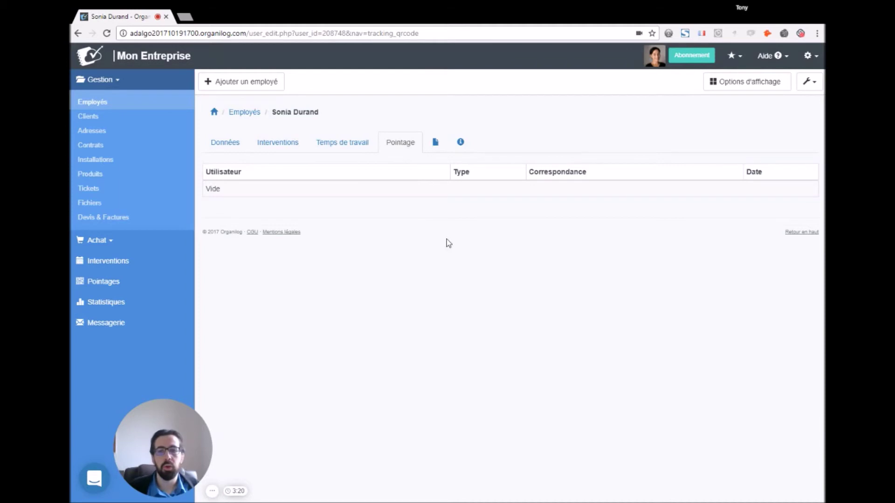
left_click(436, 143)
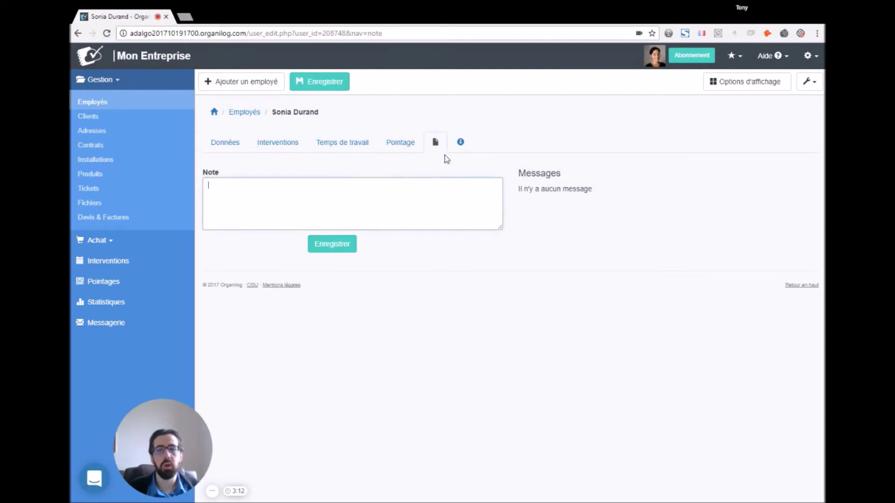
left_click(461, 143)
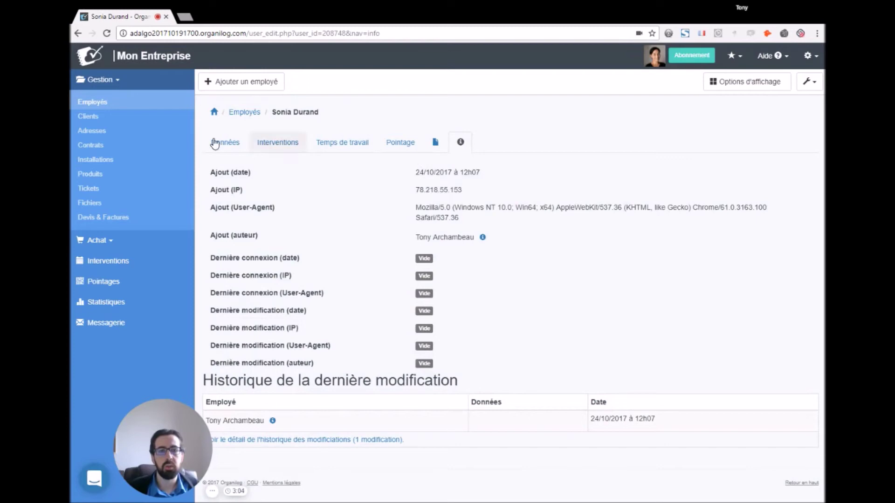
left_click(226, 146)
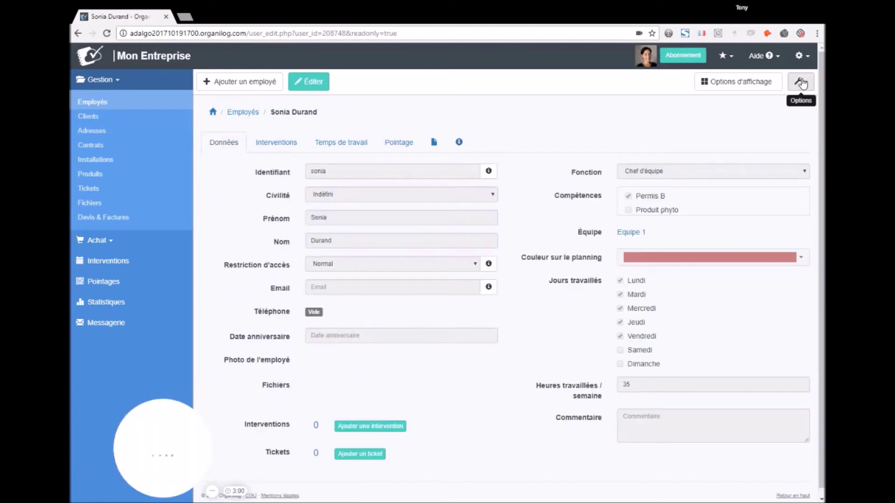
Step: Look at the wrench Options menu, then go back to the Employés list
left_click(802, 83)
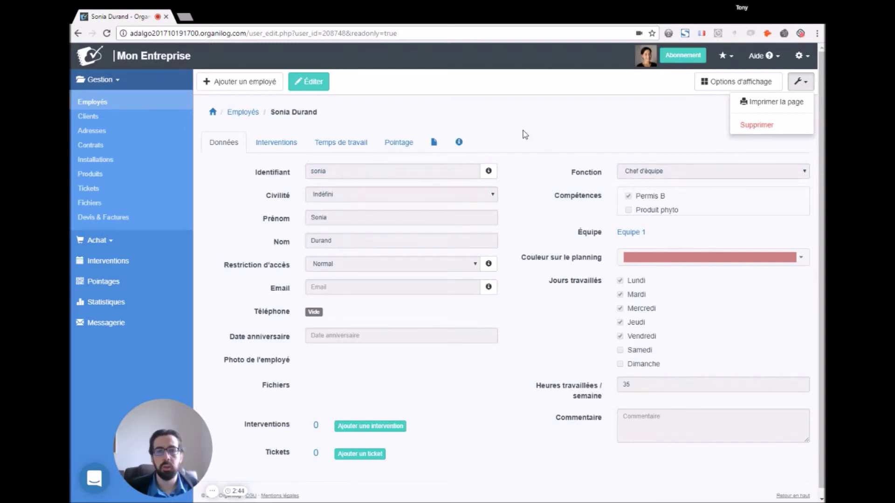
left_click(242, 112)
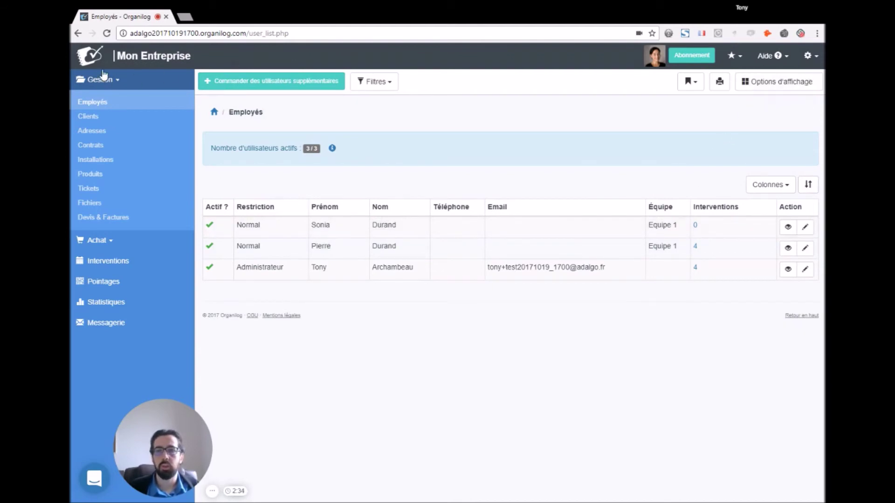
Step: Go to the home dashboard and log out of the administrator account
left_click(95, 57)
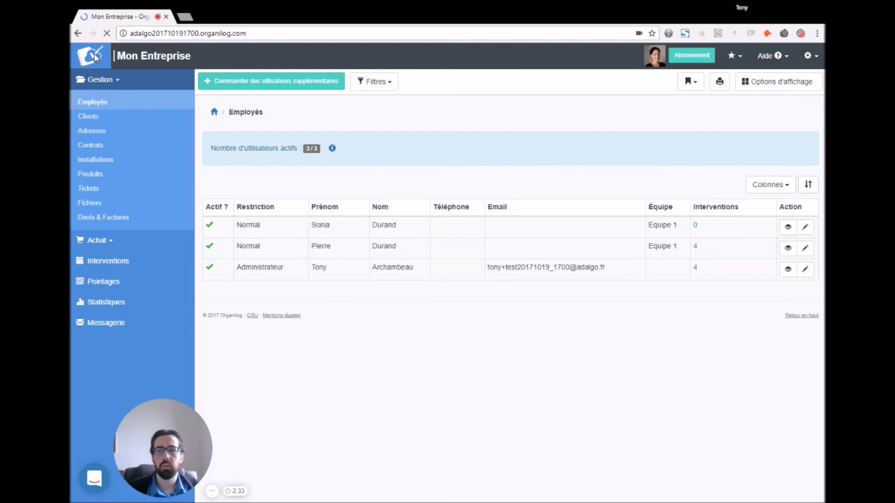
left_click(800, 57)
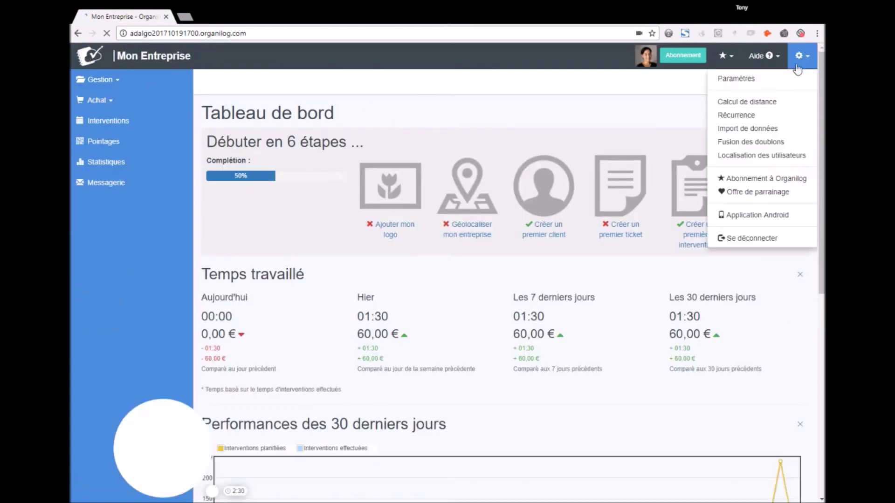
left_click(749, 239)
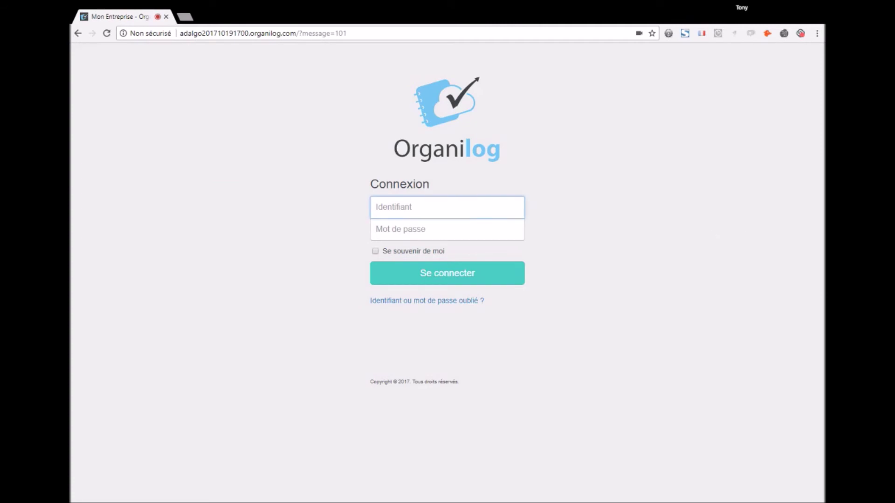
Step: Log in with the new employee's identifier and generated password
type("sonia")
key("Tab")
key("ctrl+v")
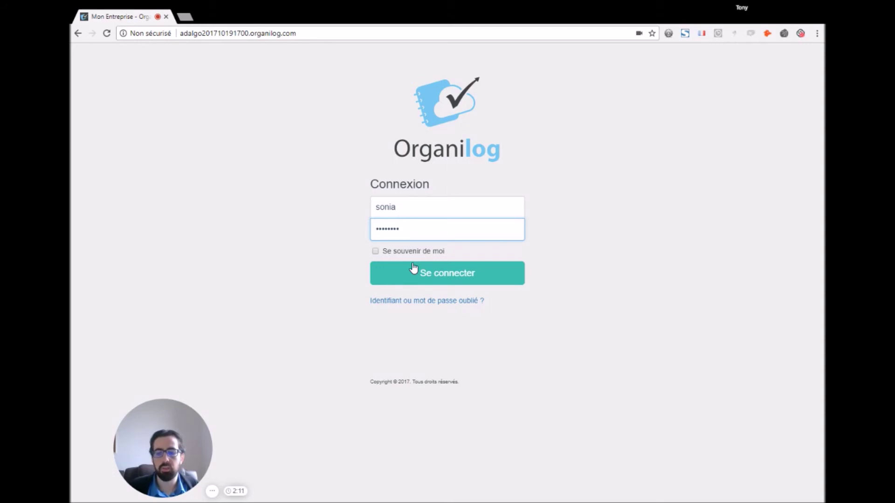
left_click(414, 268)
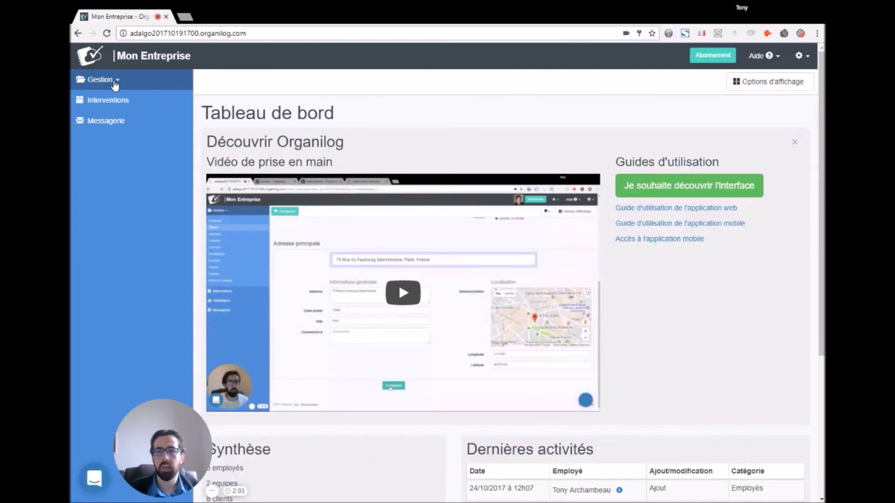
Step: Open the Interventions list (interventions 9 to 4) from Gestion and highlight the company subdomain in the address
left_click(115, 82)
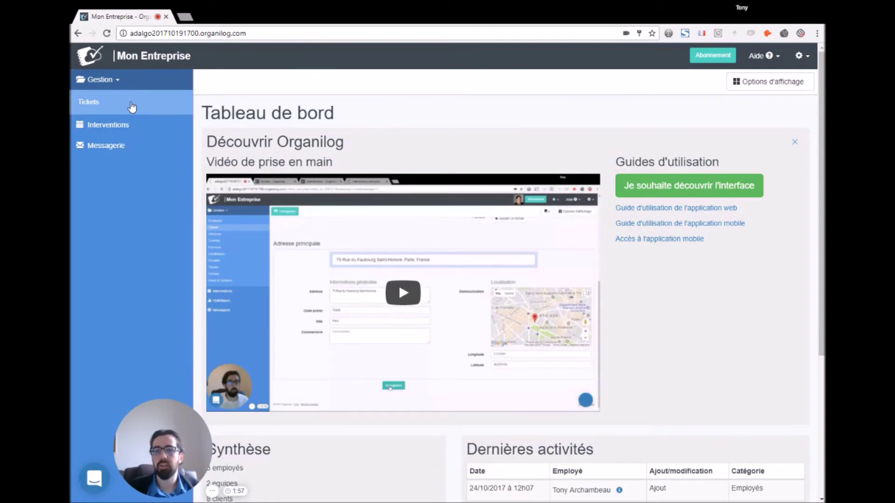
left_click(100, 124)
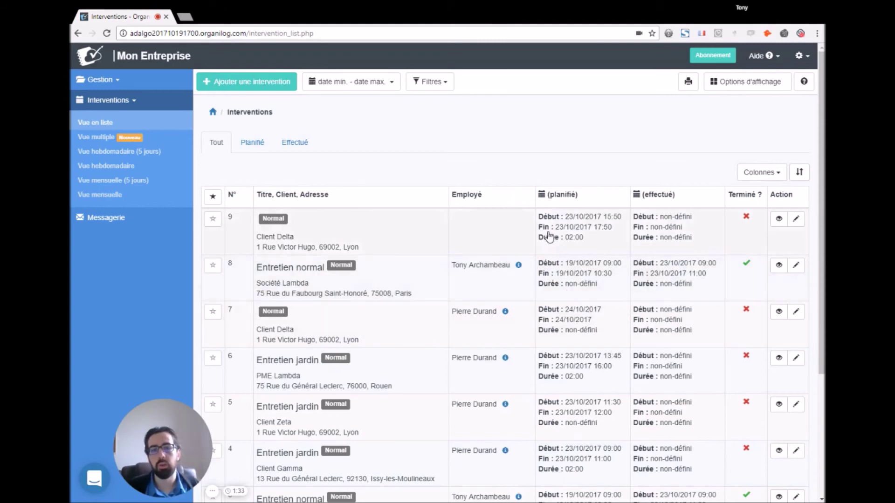
mouse_move(521, 192)
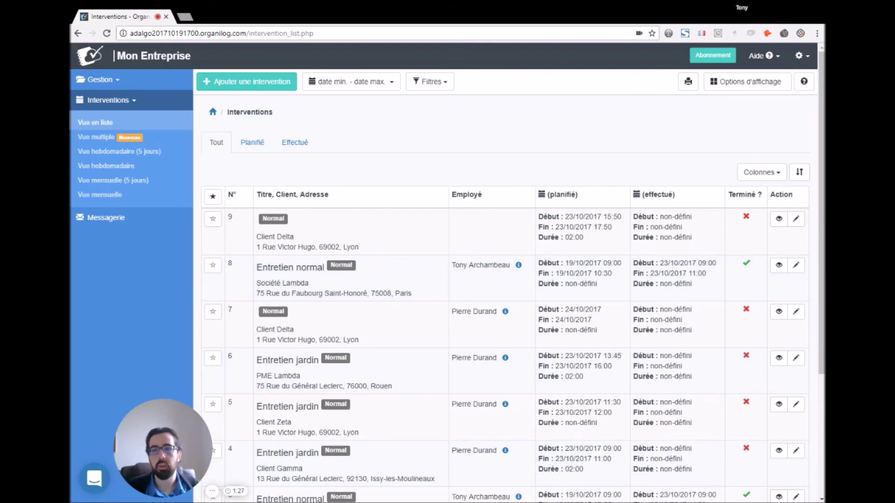
left_click_drag(130, 33, 199, 36)
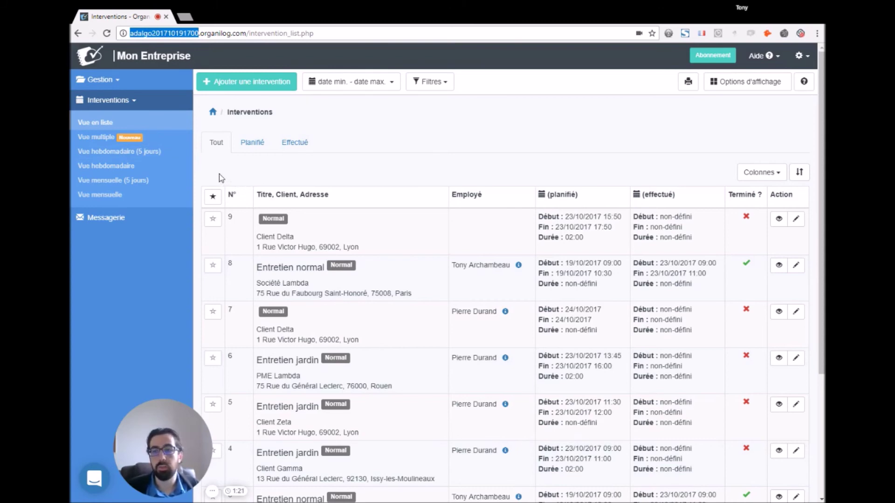
Step: View the empty Messagerie inbox showing Aucun message, then sign out via Se déconnecter
left_click(134, 219)
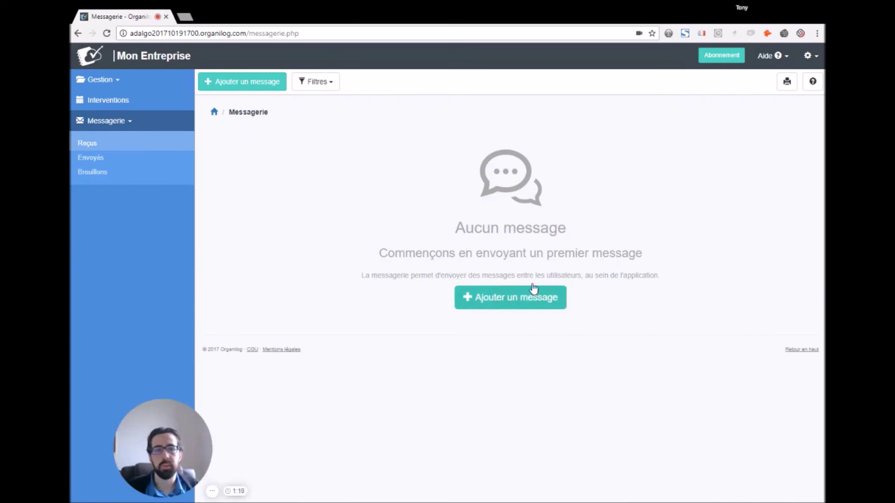
left_click(107, 81)
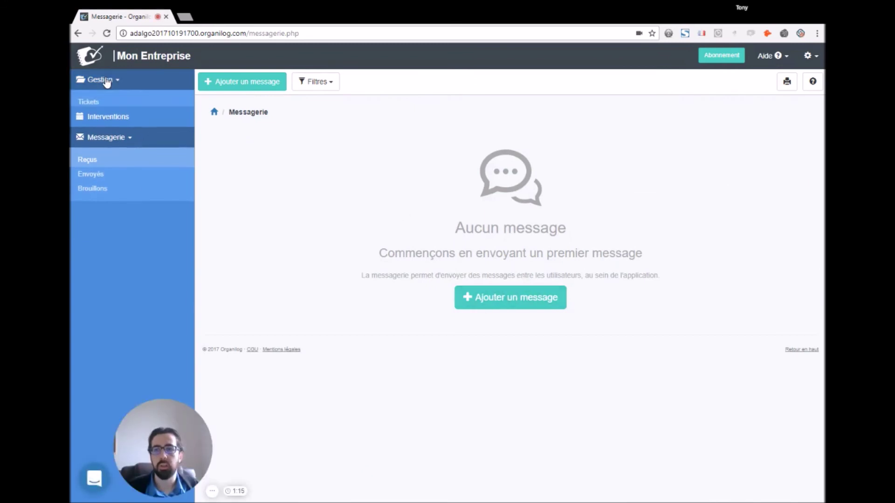
left_click(810, 56)
left_click(780, 132)
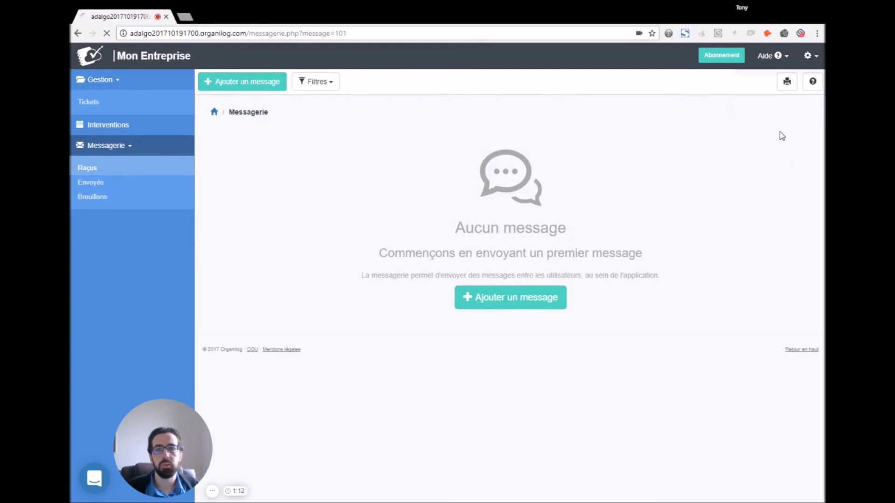